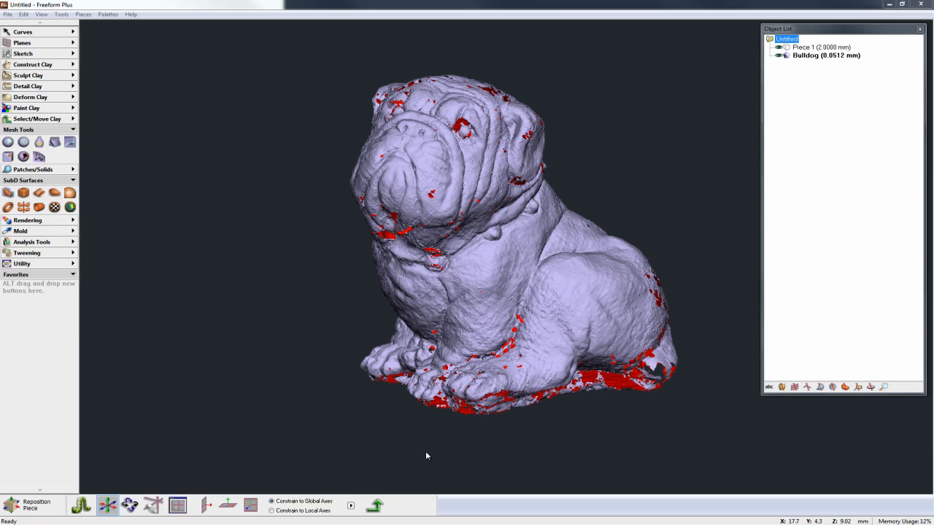
Step: Examine the Bulldog scan mesh from several sides, and up close around the chest, paws and base, for holes and defects
middle_click_drag(686, 410, 368, 399)
middle_click_drag(618, 397, 420, 393)
middle_click_drag(664, 372, 533, 378)
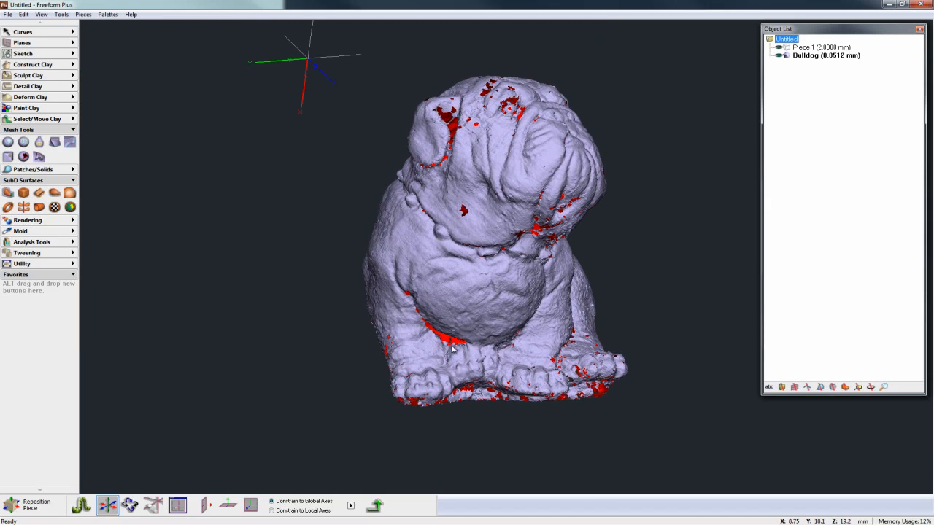
key("space")
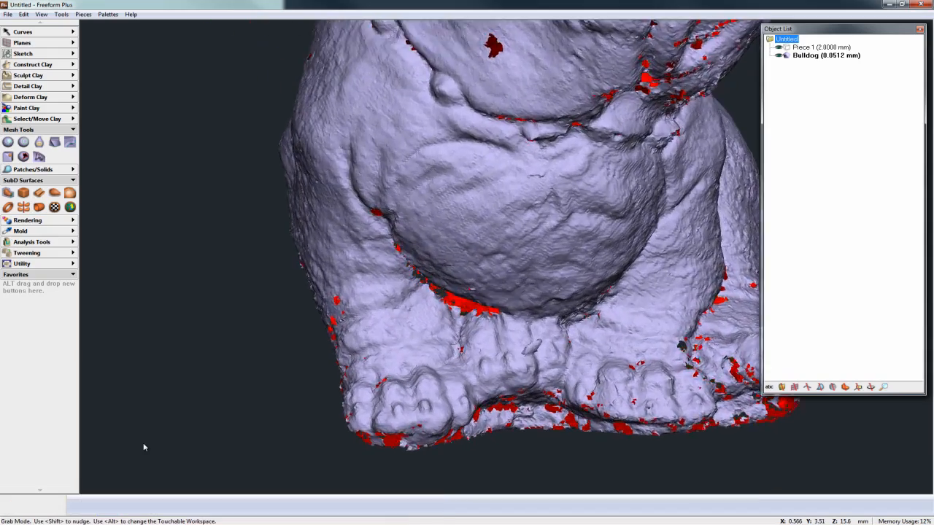
key("space")
key("space")
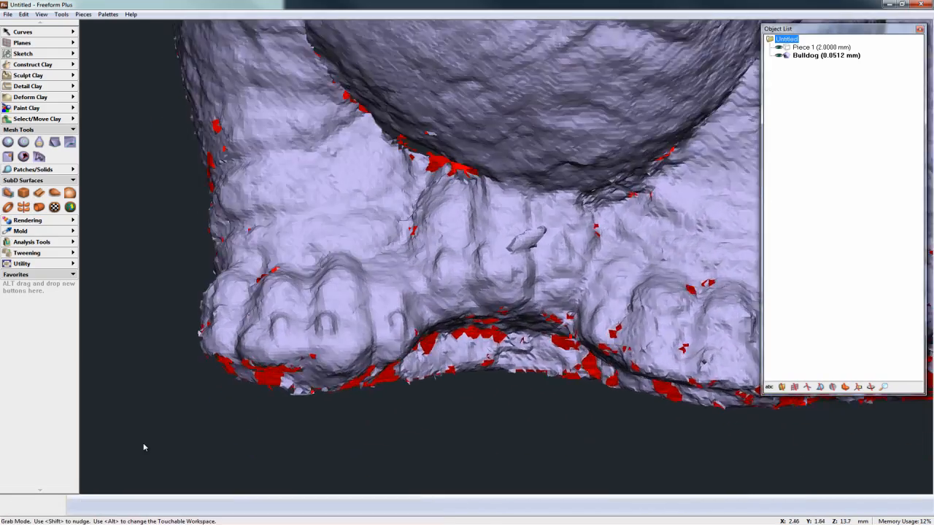
key("space")
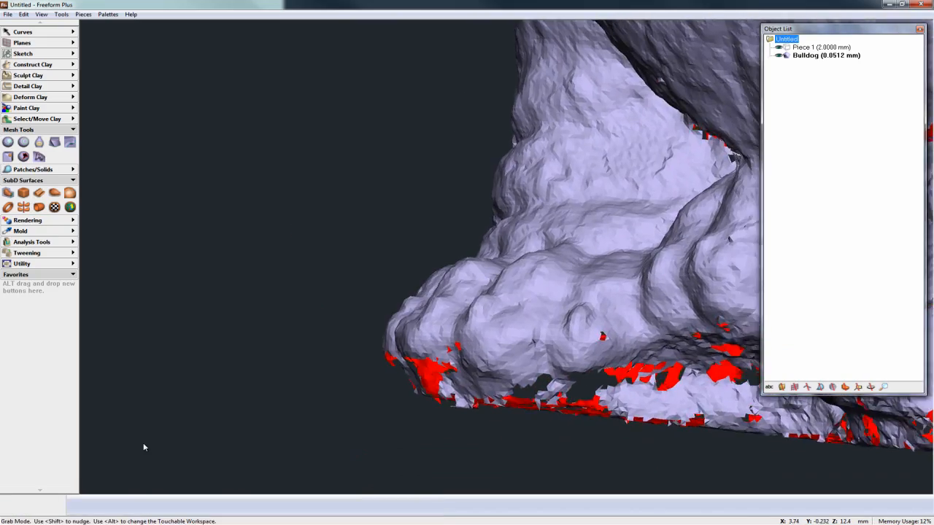
key("space")
key("space")
key("space")
key("space")
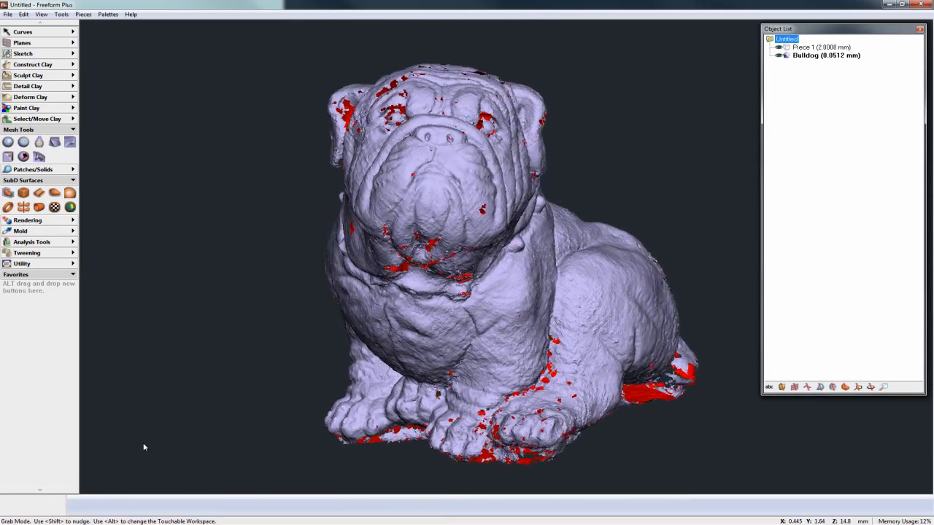
key("space")
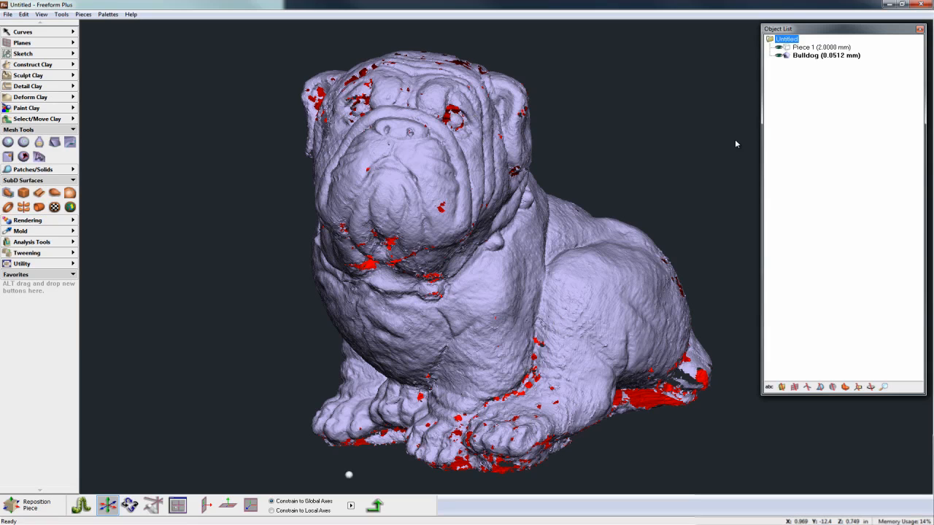
Step: Try to copy the unrepaired Bulldog mesh to clay with the Fill Holes fill style and inspect the resulting piece
right_click(795, 53)
mouse_move(817, 117)
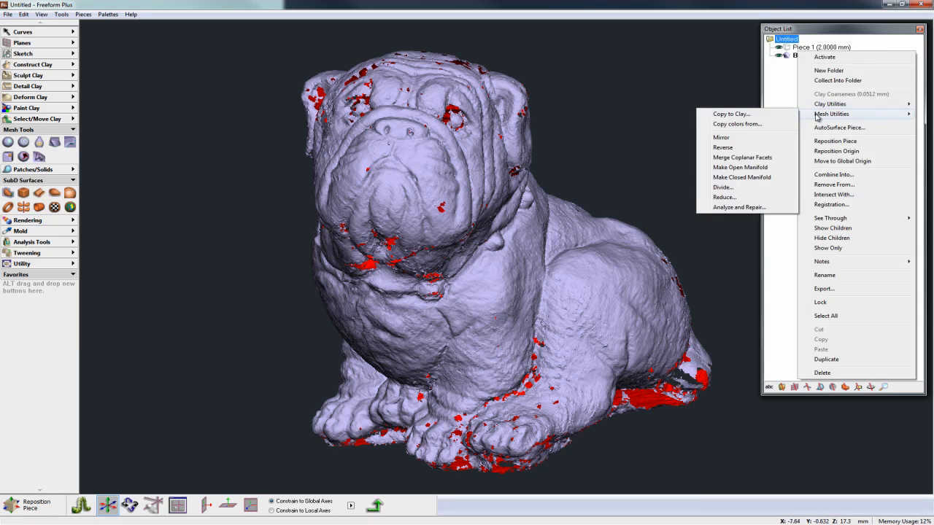
left_click(731, 113)
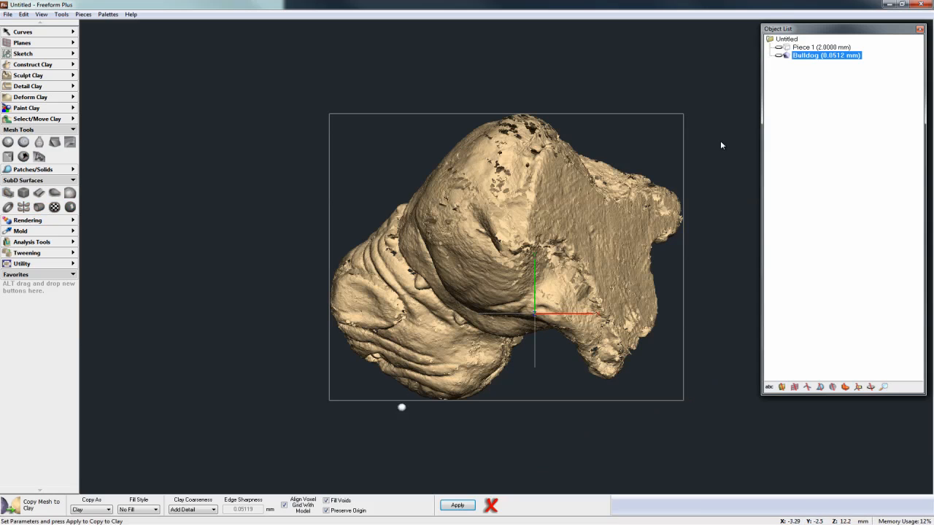
left_click(140, 511)
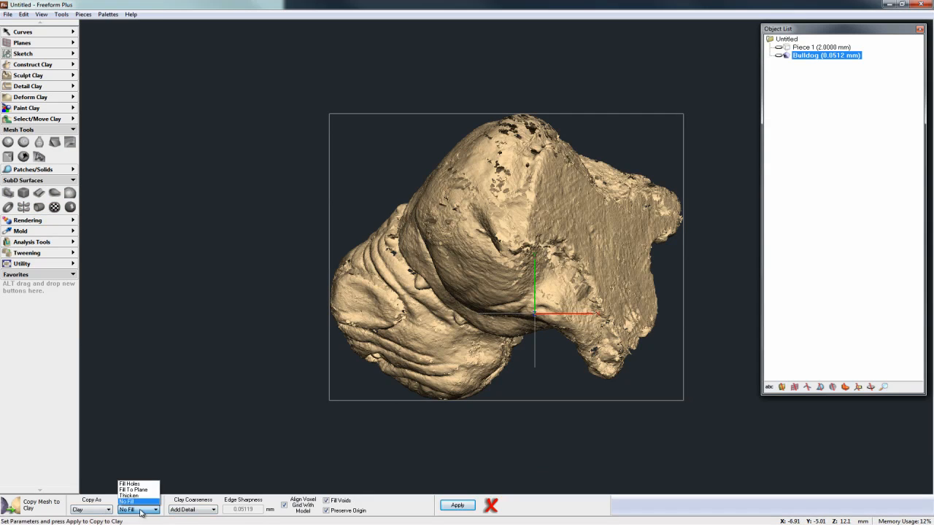
left_click(129, 484)
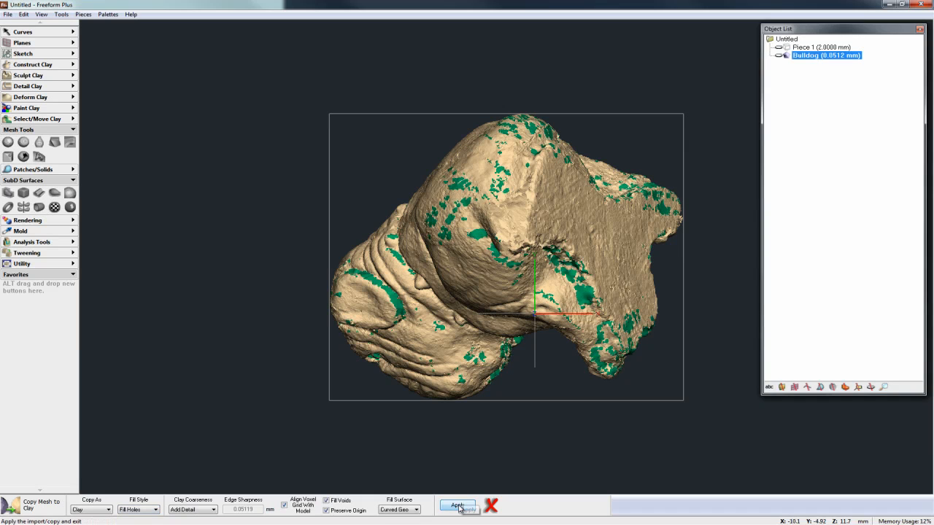
key("space")
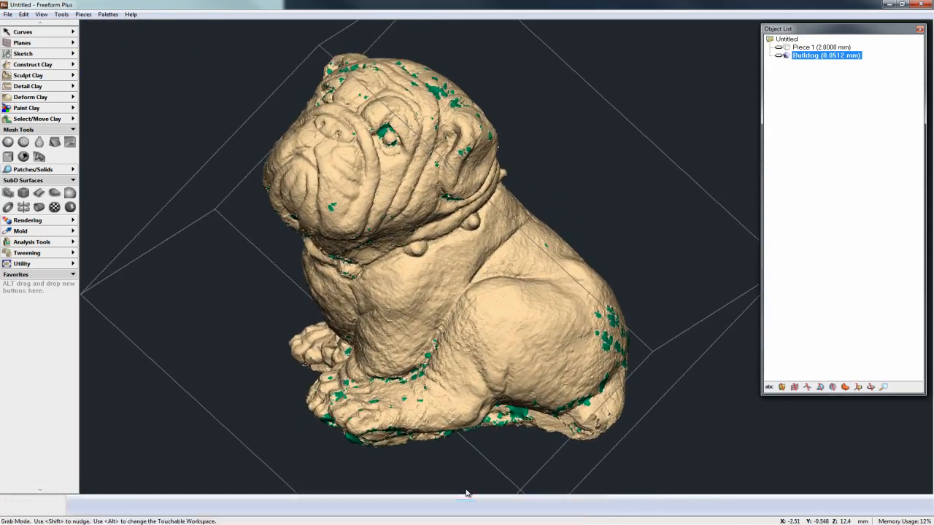
key("space")
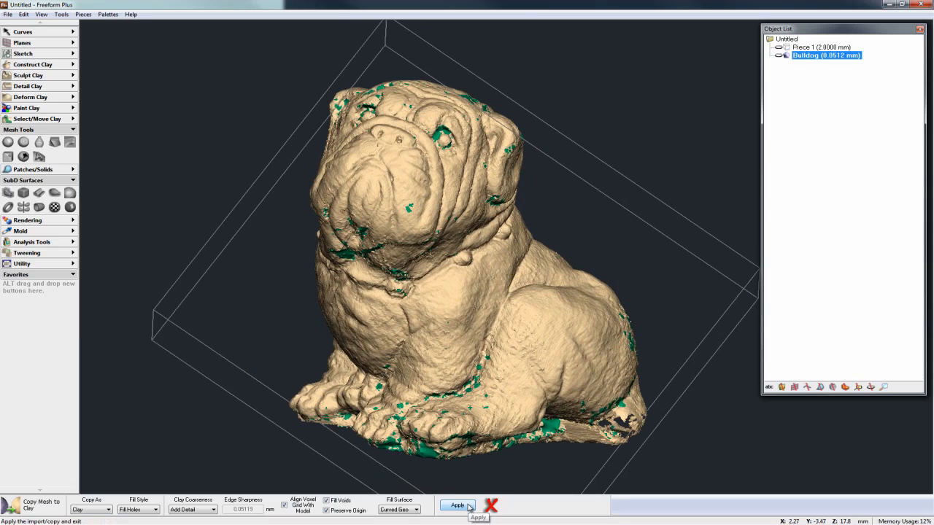
left_click(468, 506)
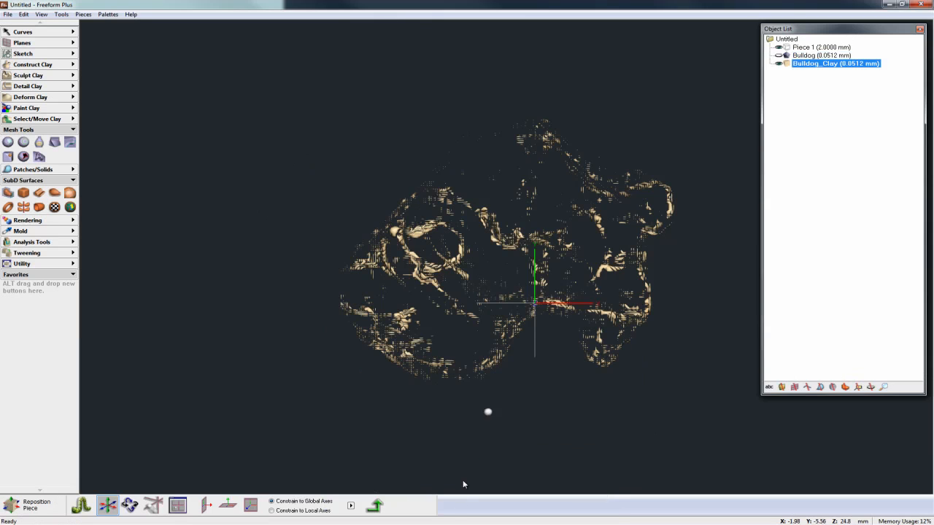
key("space")
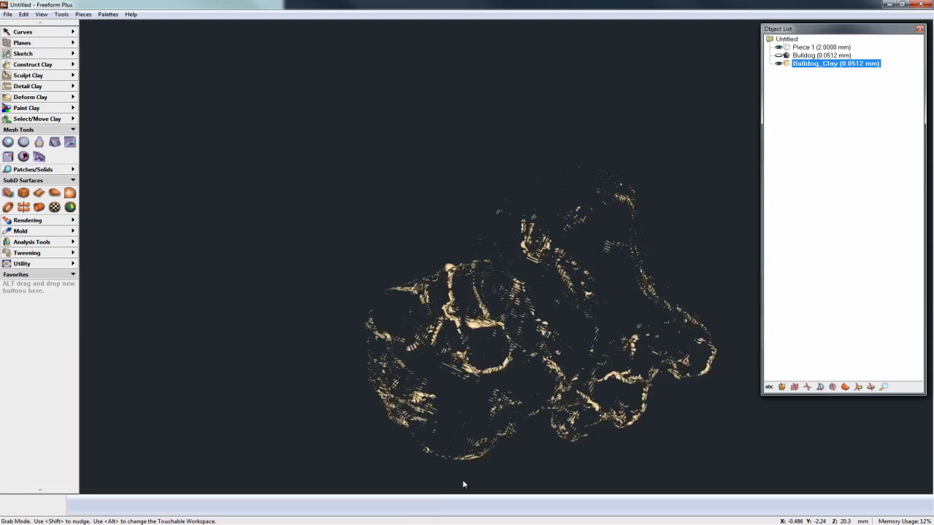
key("space")
key("space")
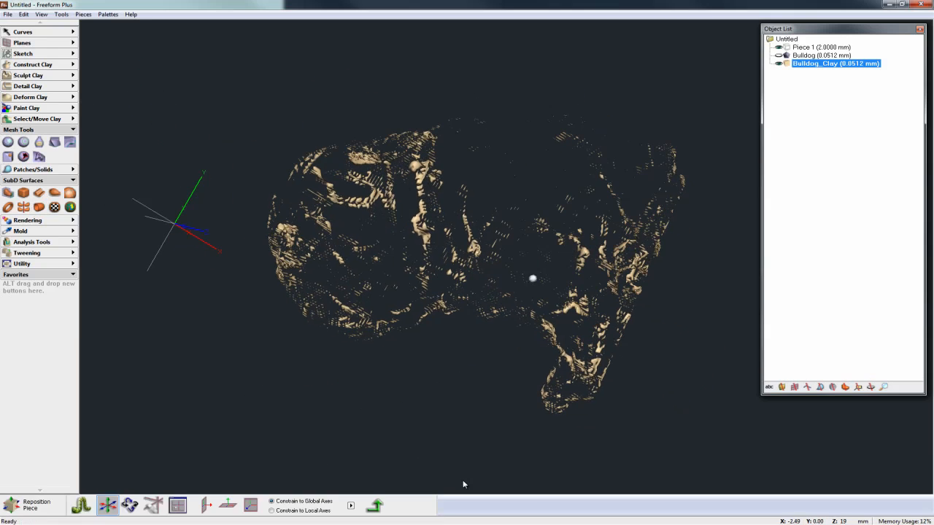
Step: Delete the Bulldog_Clay piece and make the original Bulldog mesh visible and active again
right_click(789, 66)
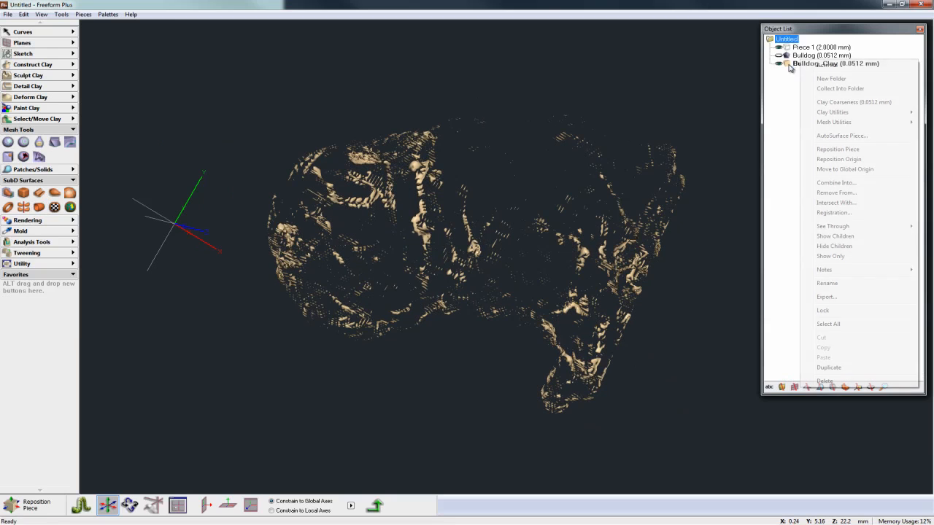
left_click(842, 379)
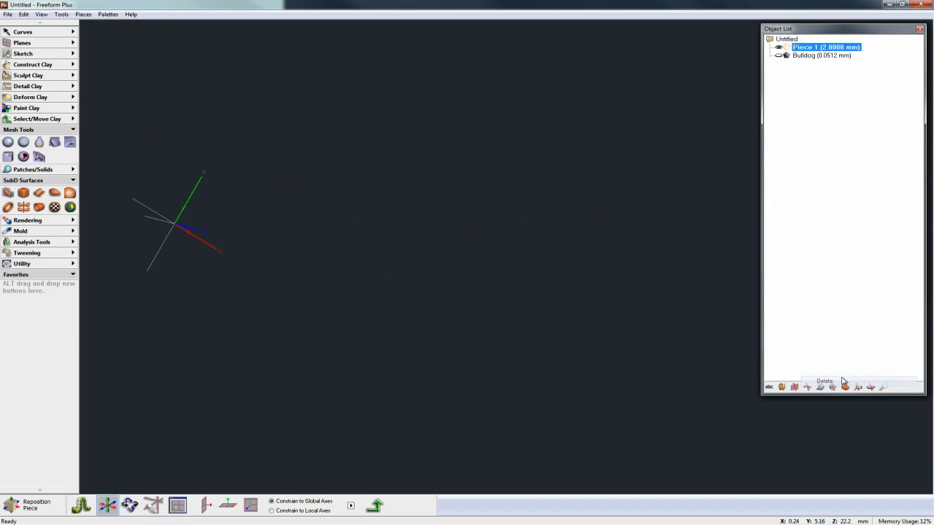
left_click(779, 56)
left_click(799, 56)
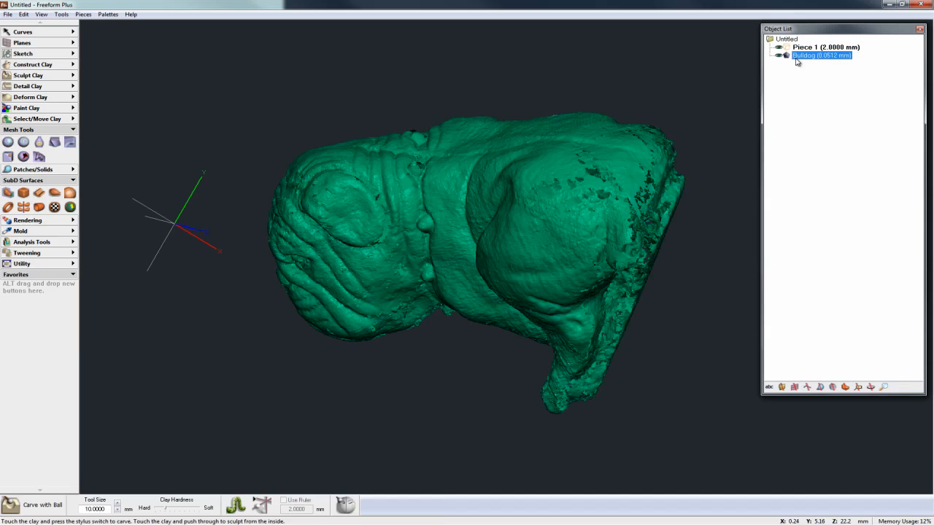
right_click(798, 53)
left_click(809, 58)
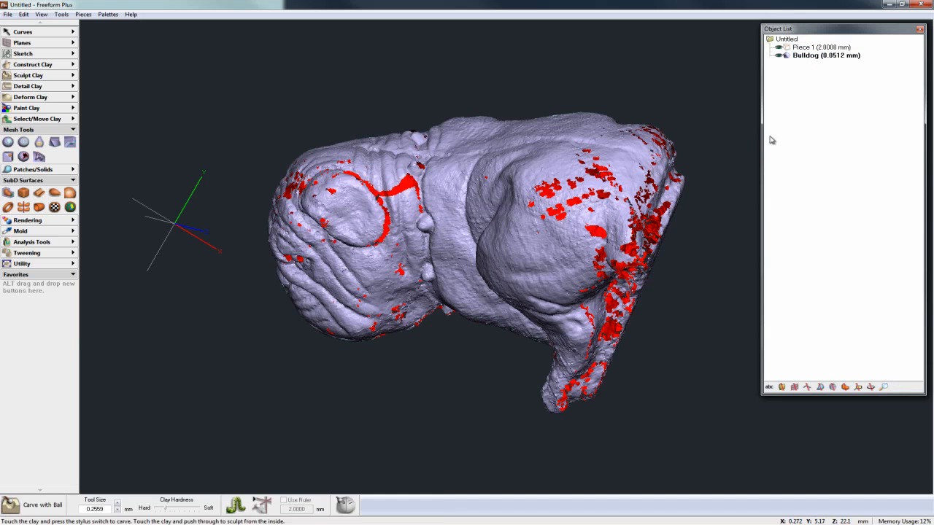
Step: Run the Analyze and Repair Mesh analysis on the Bulldog mesh with the default parameters
key("space")
key("space")
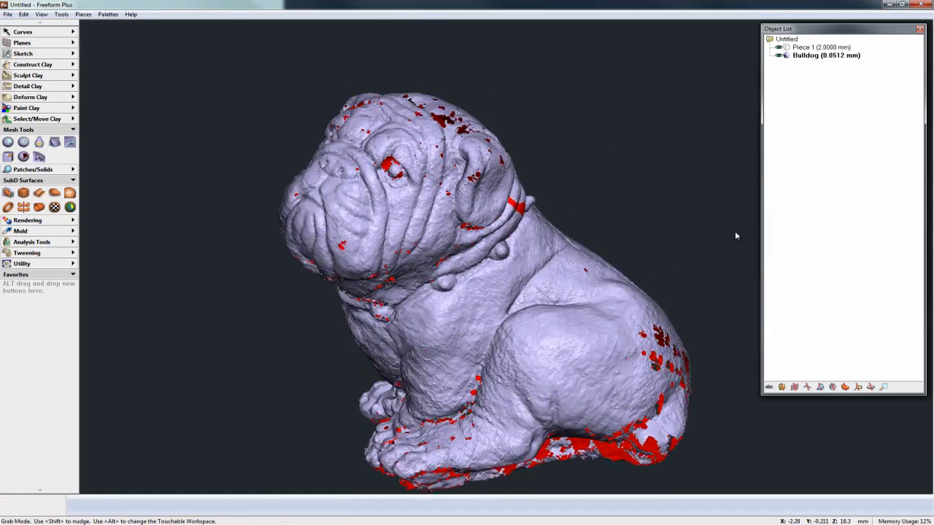
key("space")
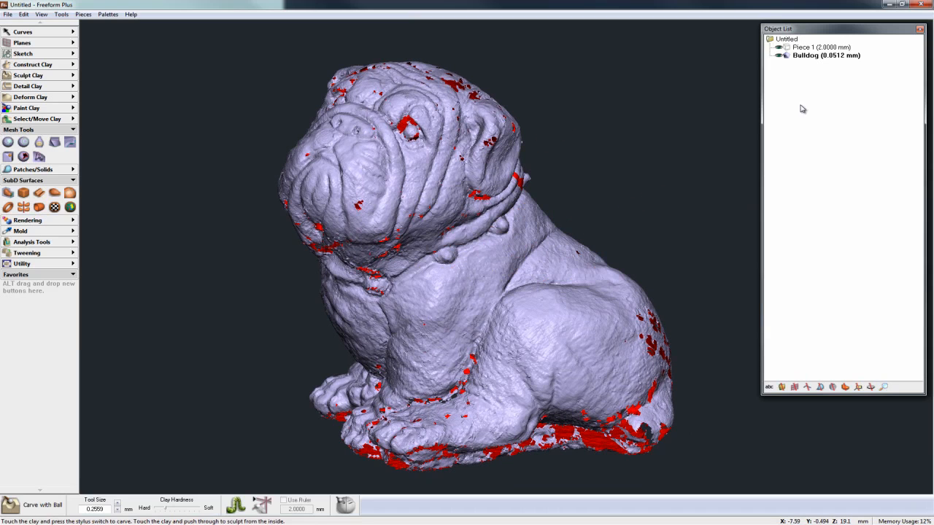
right_click(788, 59)
mouse_move(820, 115)
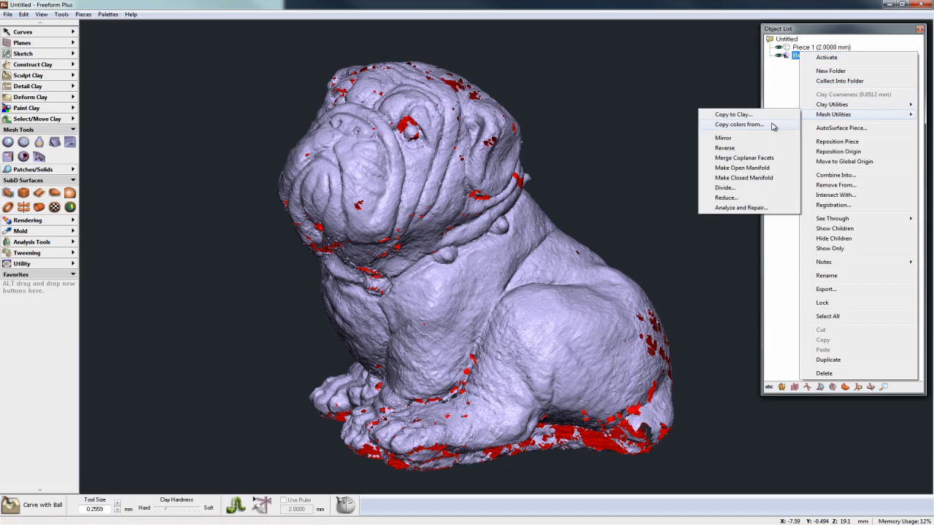
left_click(750, 208)
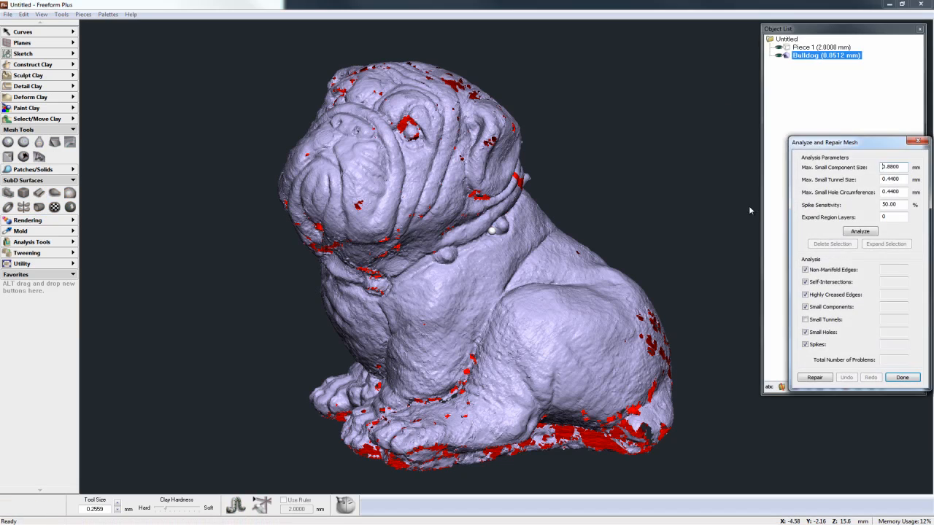
left_click_drag(861, 148, 192, 161)
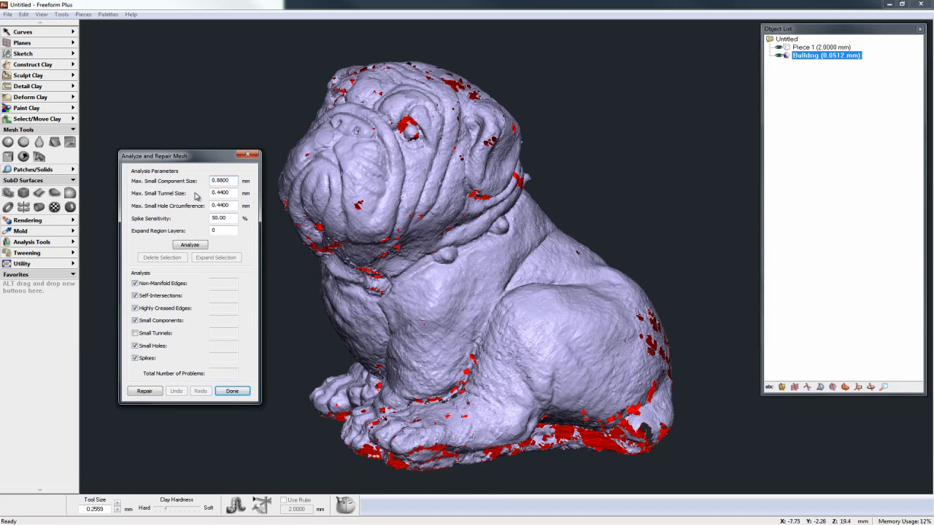
left_click(194, 245)
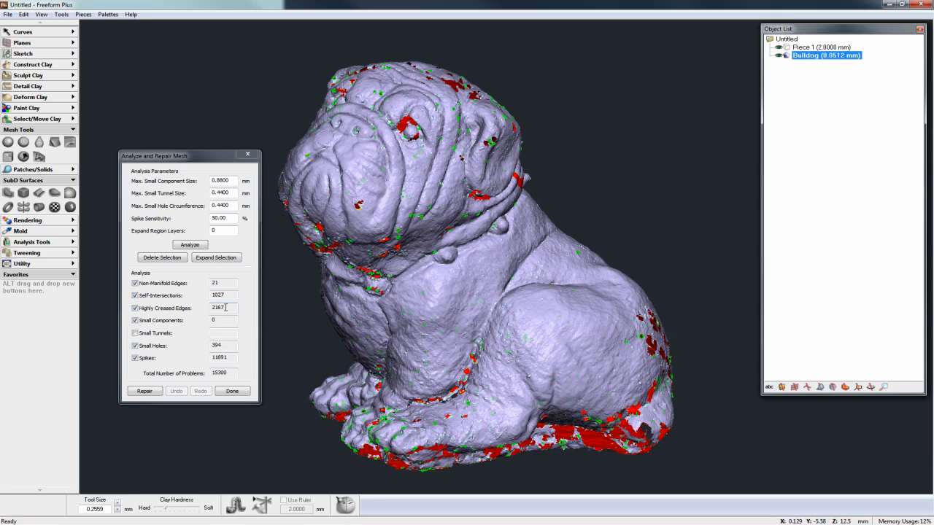
Step: Include small tunnels among the problem types, repair the Bulldog mesh and finish the repair
left_click(136, 334)
left_click(134, 309)
left_click(146, 391)
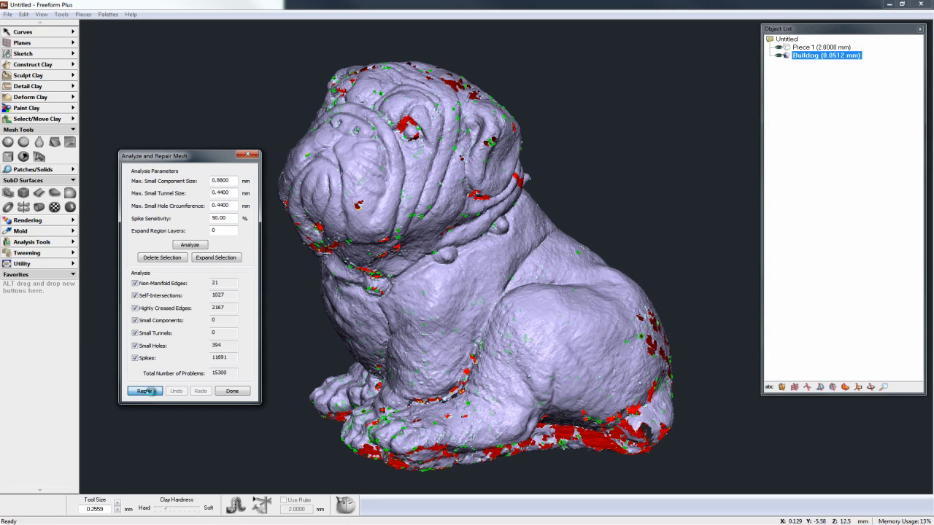
left_click(242, 392)
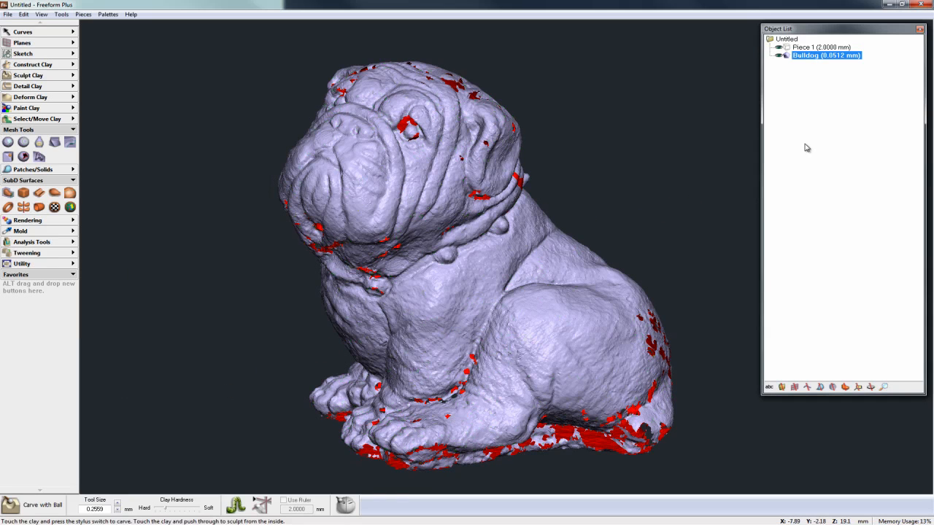
Step: Copy the repaired Bulldog mesh to clay with the Fill Holes style and inspect the clay model
right_click(787, 60)
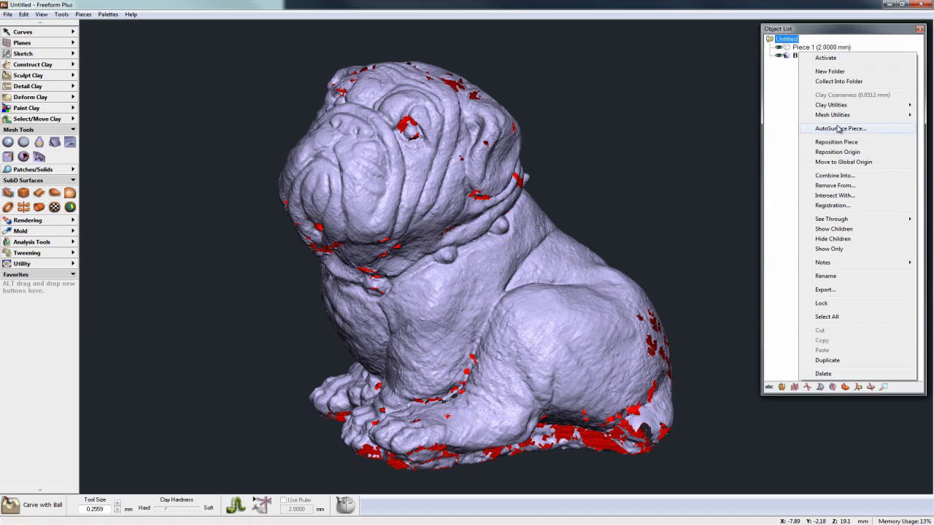
mouse_move(832, 115)
left_click(778, 115)
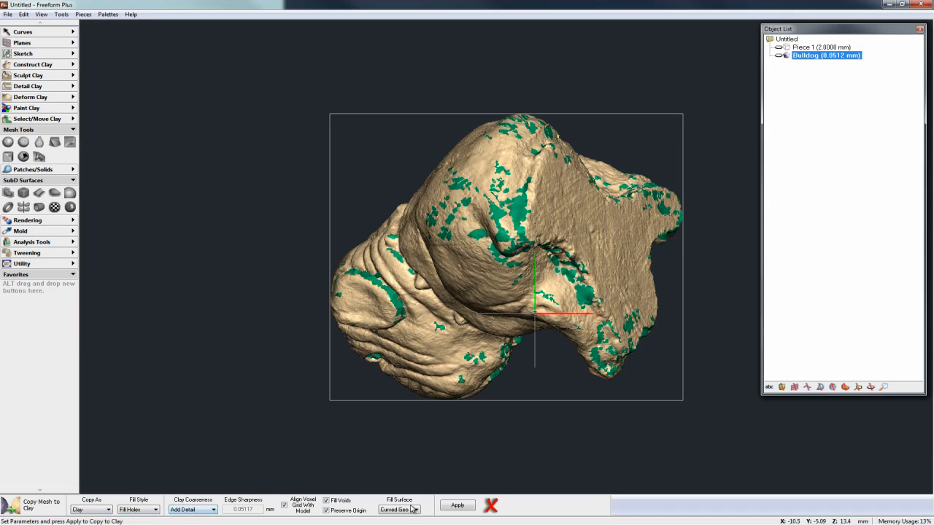
left_click(473, 509)
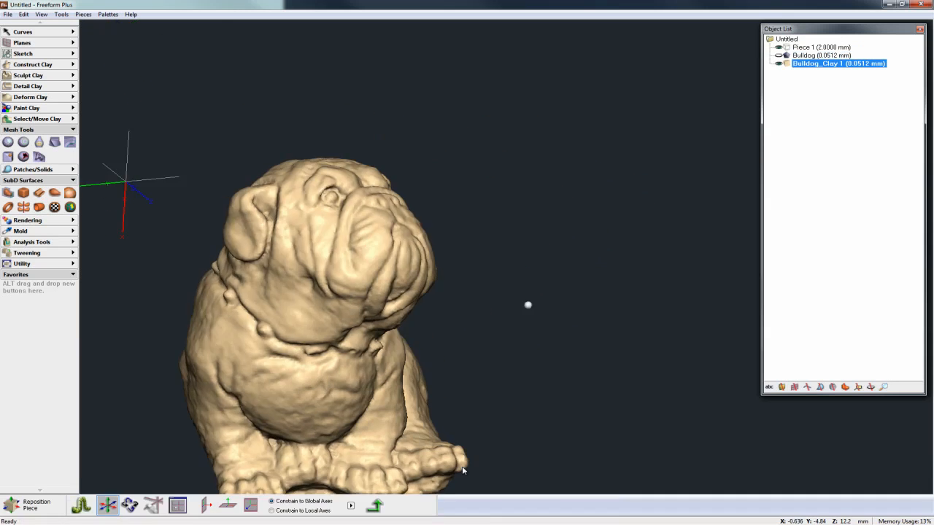
key("Home")
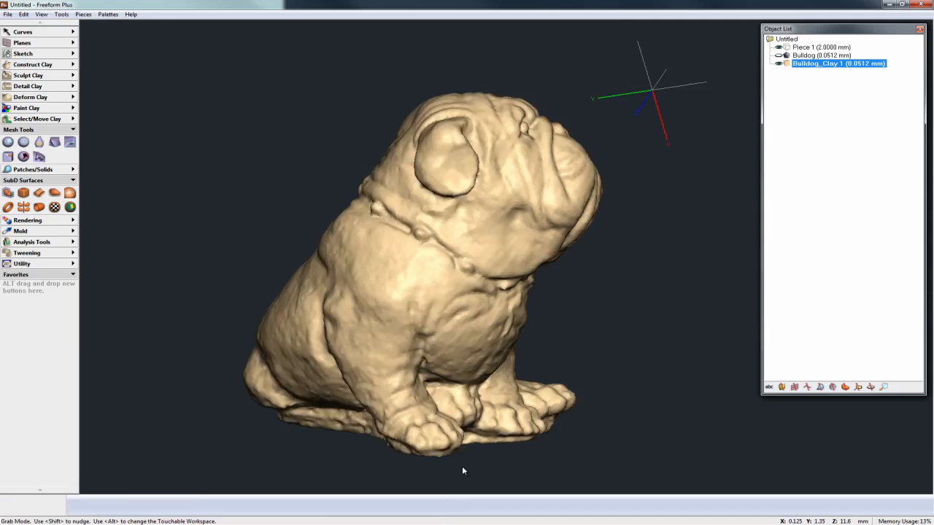